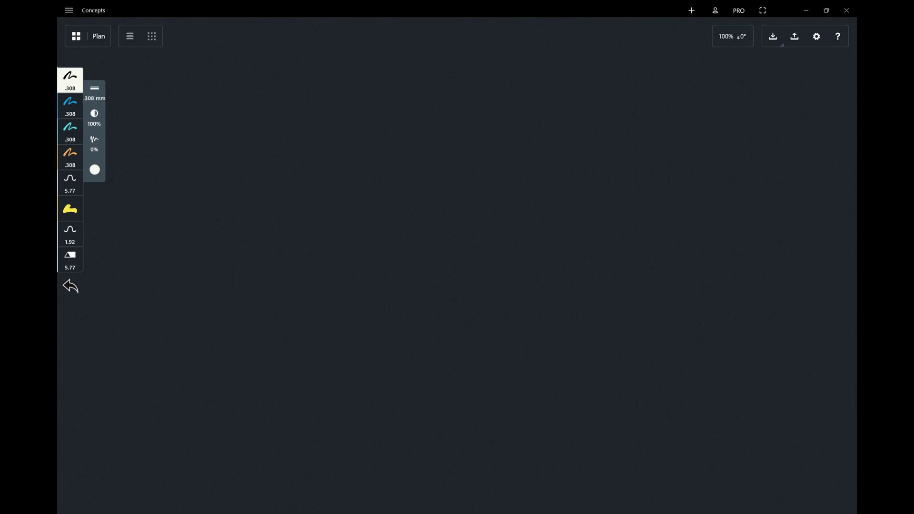
- Sketch a white ball with a downward arrow, a blue X beneath it, and a teal curved arrow leading to a second blue X
mouse_move(308, 185)
left_mouse_down()
mouse_move(308, 237)
mouse_move(316, 226)
mouse_move(302, 267)
mouse_move(420, 286)
mouse_move(424, 278)
mouse_move(405, 267)
left_mouse_up()
left_click(70, 105)
left_click(70, 130)
left_click(70, 104)
left_click_drag(404, 259, 418, 267)
- Draw a second white ball with an upward arrow above the second X, and a dashed arc returning to the first ball
left_click(70, 80)
left_click_drag(411, 232, 404, 194)
mouse_move(399, 210)
left_mouse_down()
mouse_move(412, 197)
mouse_move(402, 122)
left_mouse_up()
left_click_drag(404, 104, 385, 83)
left_click_drag(378, 77, 336, 80)
left_click_drag(327, 91, 320, 101)
left_click_drag(312, 125, 309, 139)
- Handwrite the list "1 – Catch", "2 – Move", "3 – Throw" in white below the ball diagram
scroll(365, 199, "down", 2)
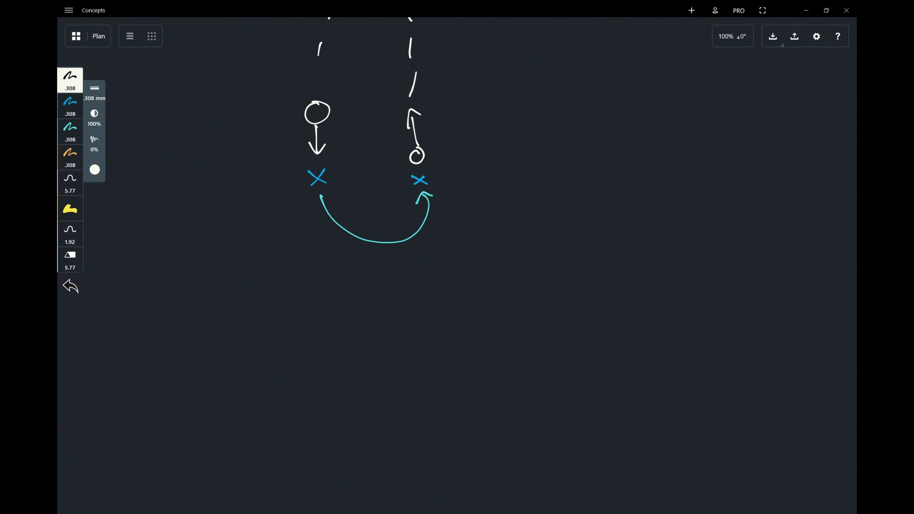
mouse_move(313, 280)
left_mouse_down()
mouse_move(311, 292)
mouse_move(398, 296)
left_mouse_up()
mouse_move(403, 281)
left_mouse_down()
mouse_move(403, 297)
mouse_move(413, 297)
left_mouse_up()
mouse_move(306, 325)
left_mouse_down()
mouse_move(315, 337)
mouse_move(416, 334)
left_mouse_up()
mouse_move(303, 374)
left_mouse_down()
mouse_move(312, 381)
mouse_move(304, 391)
left_mouse_up()
mouse_move(321, 380)
left_mouse_down()
mouse_move(351, 391)
mouse_move(361, 374)
left_mouse_up()
mouse_move(366, 373)
left_mouse_down()
mouse_move(376, 389)
mouse_move(418, 378)
left_mouse_up()
- Draw an orange double-headed arrow beside the list, linking Throw with Catch
scroll(366, 205, "down", 1)
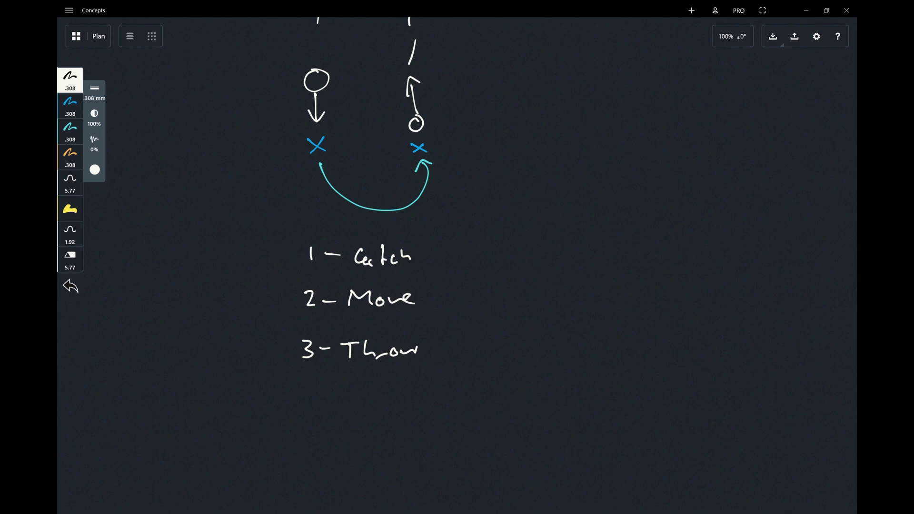
left_click(70, 157)
left_click_drag(429, 338, 422, 272)
mouse_move(424, 287)
left_mouse_down()
mouse_move(423, 271)
mouse_move(435, 275)
left_mouse_up()
left_click_drag(427, 329, 435, 339)
- Change the list's first item to "Catch / Throw" by moving Throw beside Catch, and remove the number 3 and the orange arrow
left_click(70, 80)
mouse_move(454, 266)
left_mouse_down()
mouse_move(423, 299)
mouse_move(448, 347)
left_mouse_up()
left_click(441, 250)
left_click_drag(330, 331, 328, 347)
left_click(327, 321)
mouse_move(453, 330)
left_mouse_down()
mouse_move(386, 328)
mouse_move(447, 362)
left_mouse_up()
mouse_move(381, 350)
left_mouse_down()
mouse_move(477, 245)
mouse_move(424, 253)
mouse_move(421, 263)
left_mouse_up()
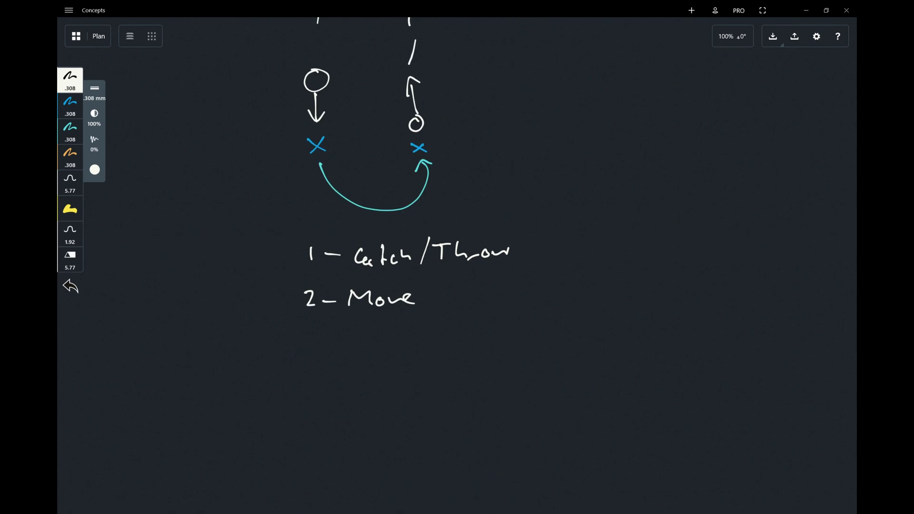
- Circle the "1 – Catch/Throw" line in white and undo the circle
scroll(407, 186, "up", 2)
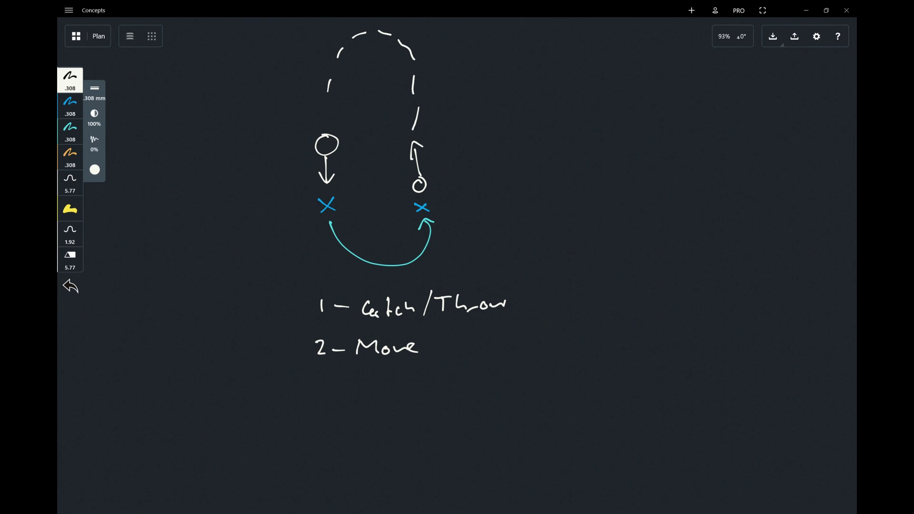
left_click_drag(510, 289, 486, 290)
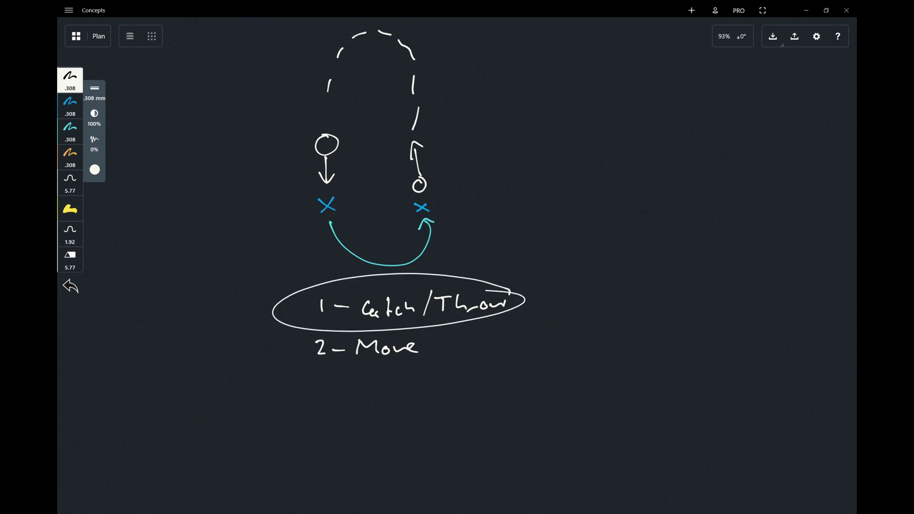
key("ctrl+z")
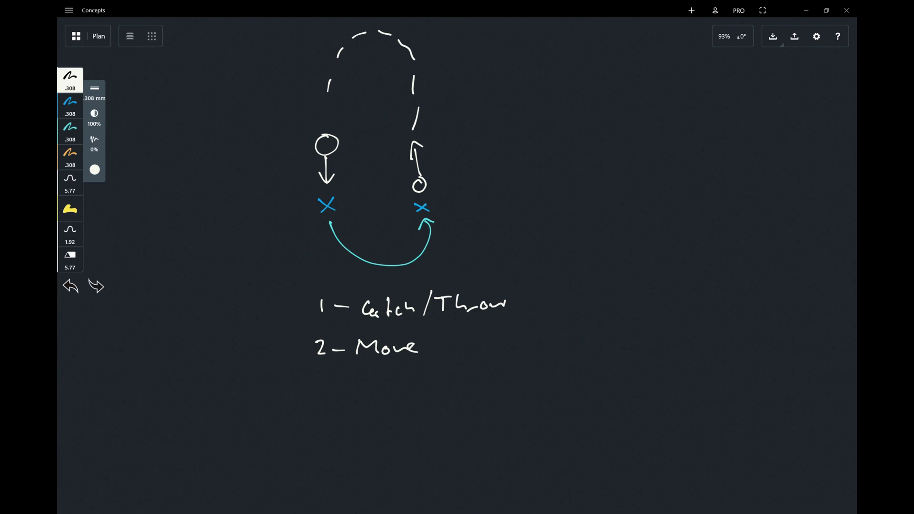
- Examine the labelled mechanism sketch with its platform, ball, springs, pulleys, cables and motors
scroll(457, 265, "down", 5)
mouse_move(699, 143)
left_mouse_down()
mouse_move(457, 144)
mouse_move(614, 181)
left_mouse_up()
mouse_move(566, 128)
left_mouse_down()
mouse_move(421, 288)
mouse_move(408, 355)
left_mouse_up()
left_click(559, 182)
scroll(269, 426, "up", 5)
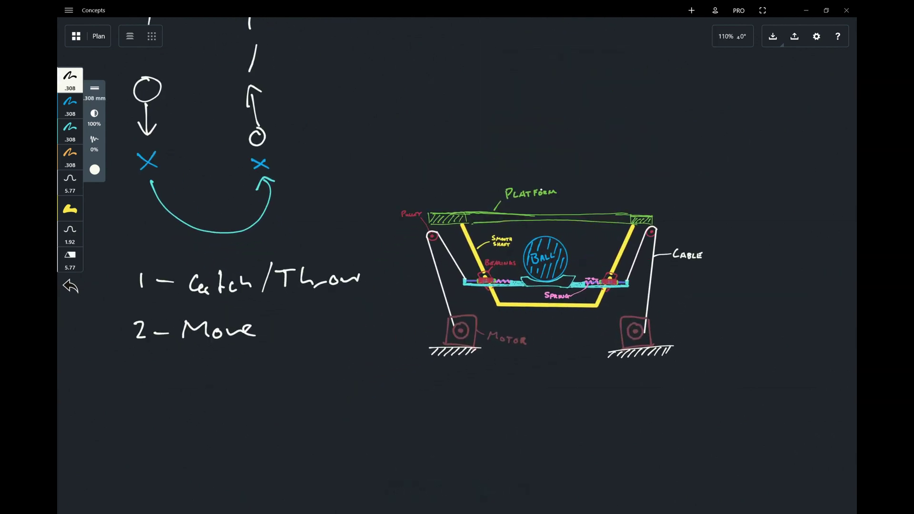
middle_click_drag(566, 261, 432, 265)
scroll(460, 299, "up", 4)
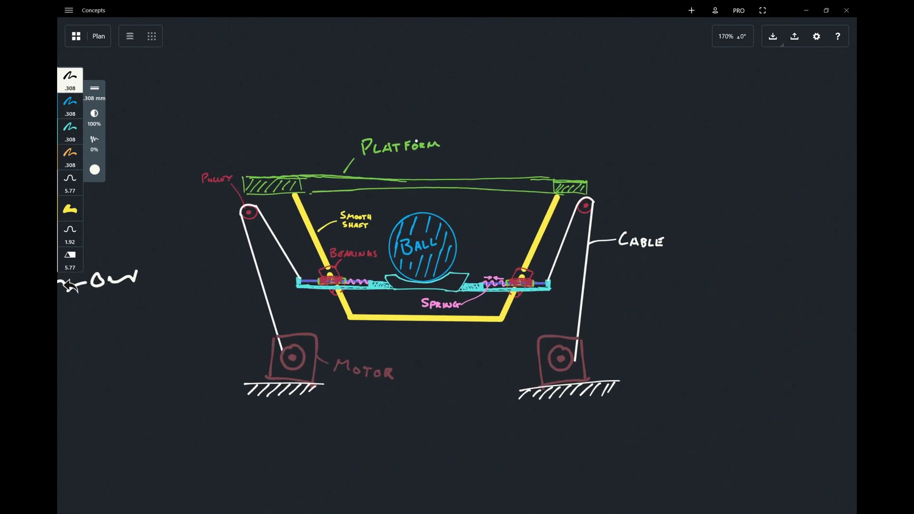
- Try marking a downward arrow above the ball and an ellipse around the spring-loaded carrier, undoing the marks
left_click_drag(447, 161, 445, 192)
left_click_drag(477, 274, 376, 262)
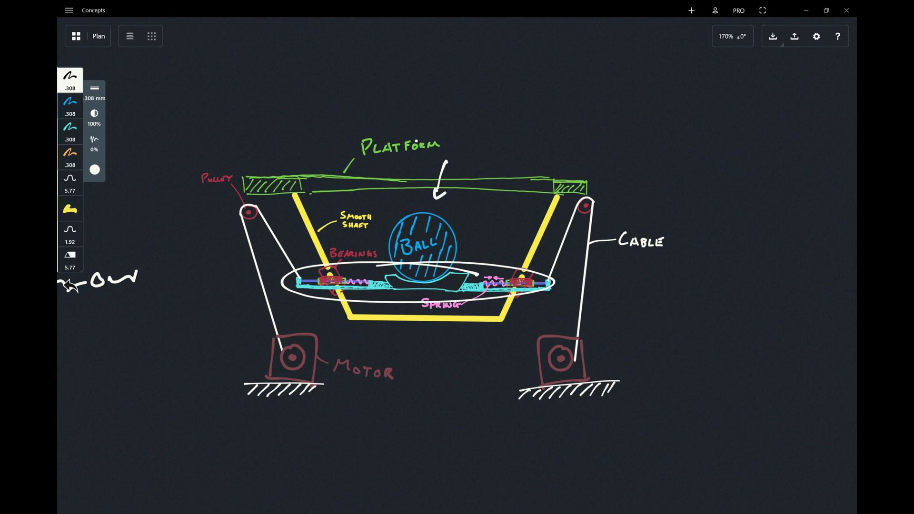
key("ctrl+z")
key("ctrl+z")
key("ctrl+z")
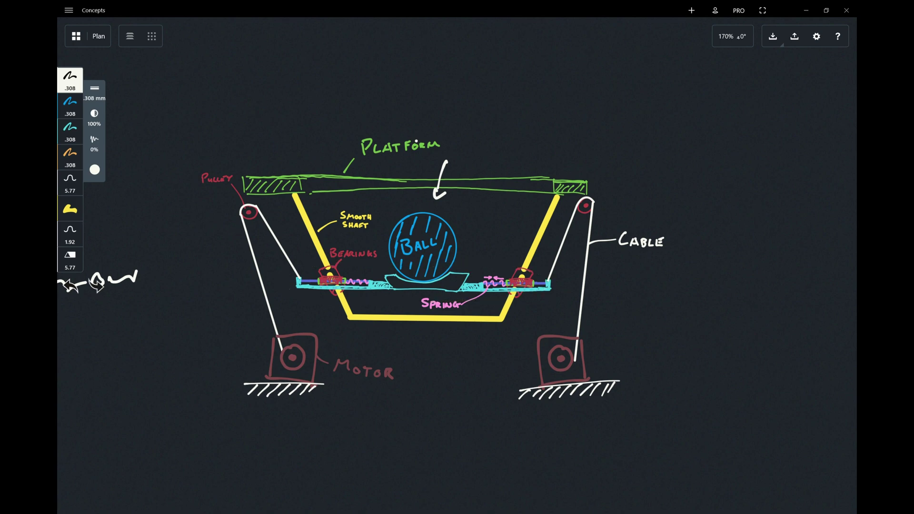
- Draw a vertical white double-headed arrow beside the ball in the mechanism sketch
left_click_drag(473, 202, 474, 262)
left_click_drag(466, 217, 483, 217)
left_click_drag(463, 247, 484, 252)
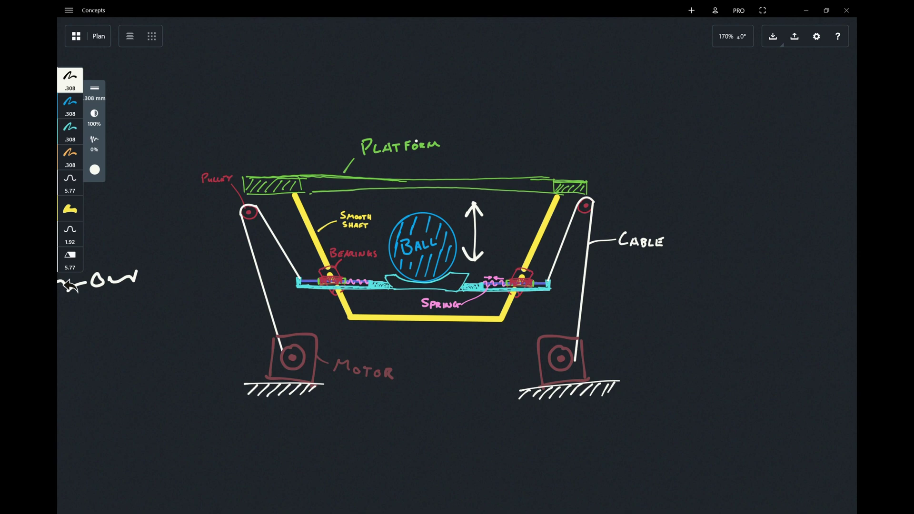
- Try white markings around the smooth shaft and the platform, undoing each one
middle_click_drag(416, 141, 465, 152)
scroll(465, 152, "down", 1)
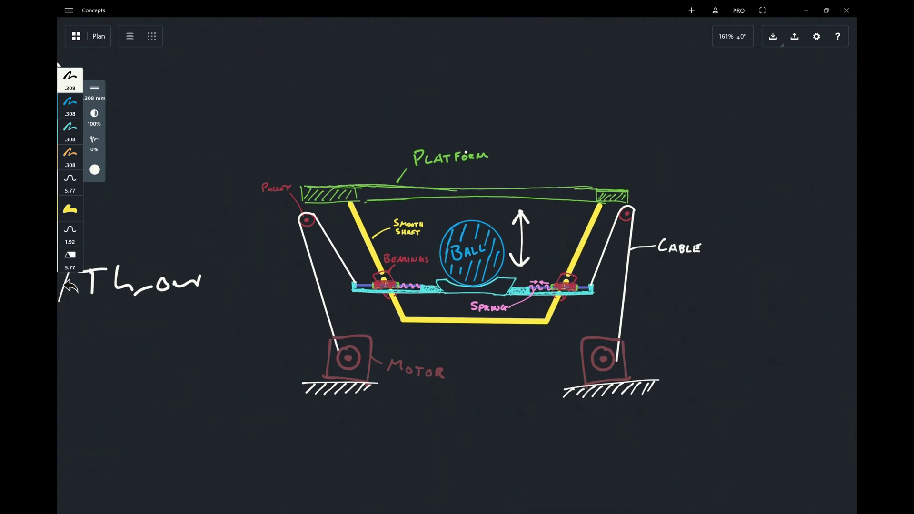
mouse_move(399, 215)
left_mouse_down()
mouse_move(561, 324)
mouse_move(388, 245)
mouse_move(379, 220)
left_mouse_up()
scroll(457, 286, "down", 1)
key("ctrl+z")
mouse_move(556, 165)
left_mouse_down()
mouse_move(547, 206)
mouse_move(424, 146)
left_mouse_up()
key("ctrl+z")
scroll(457, 266, "up", 1)
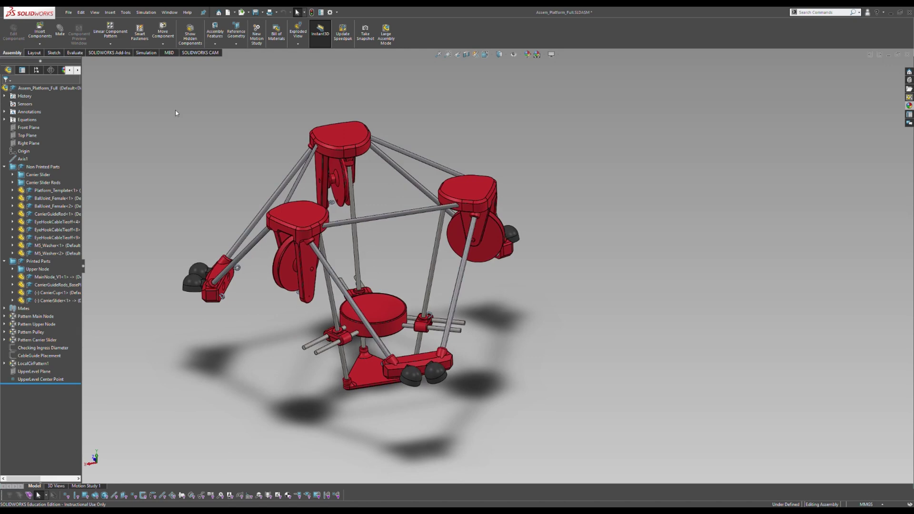
- Switch to SOLIDWORKS and activate the Carrier Only configuration of the platform assembly
left_click(40, 71)
double_click(48, 110)
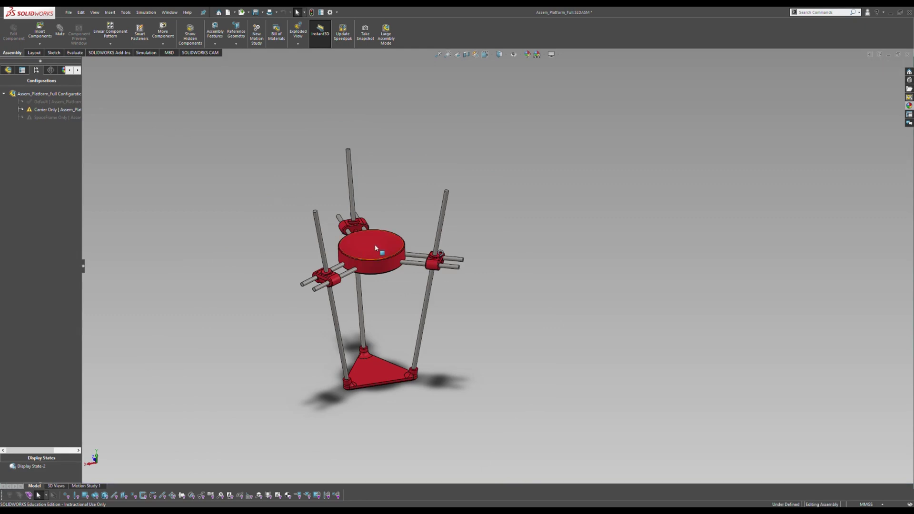
- Examine the round carrier cup, its slider rods and the three inclined guide rods
scroll(364, 243, "down", 5)
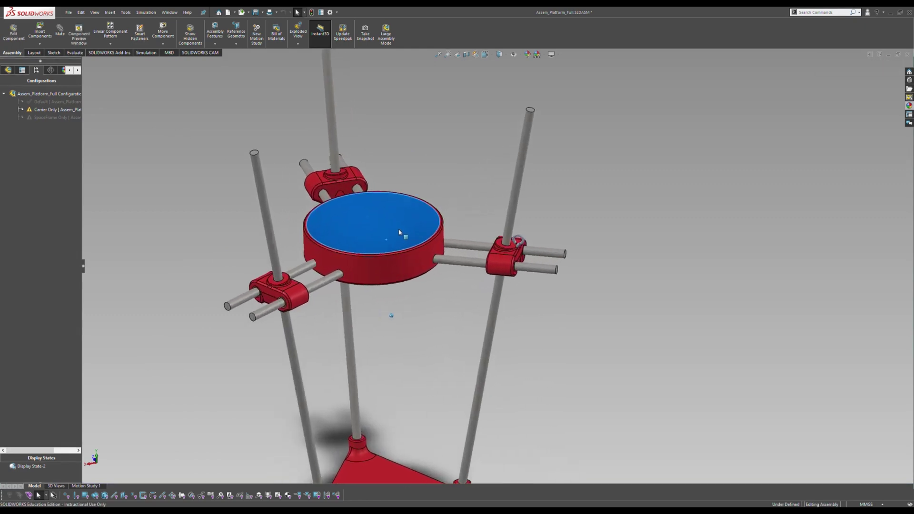
left_click(393, 265)
middle_click_drag(394, 265, 403, 230)
left_click(392, 252)
left_click(393, 257)
left_click(403, 242)
left_click_drag(404, 242, 398, 241)
left_click(397, 240)
left_click(394, 255)
middle_click_drag(433, 218, 467, 188)
middle_click_drag(328, 189, 354, 142)
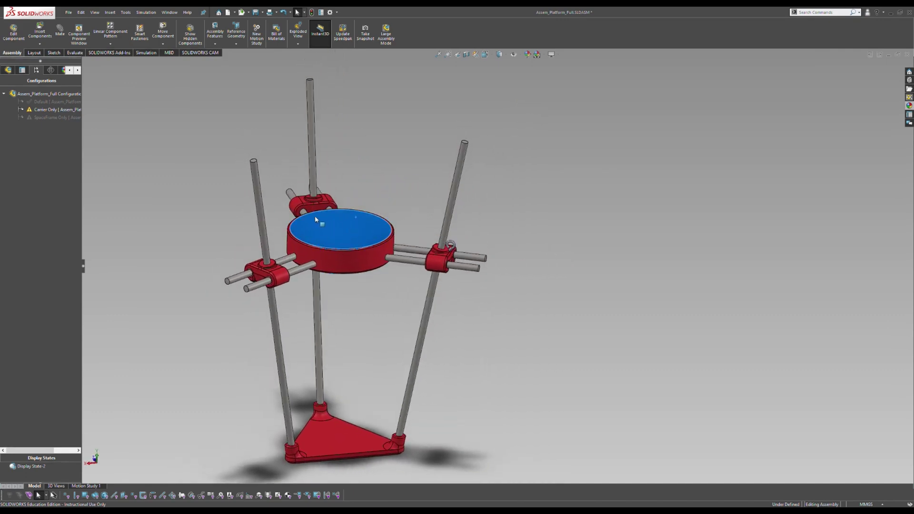
- Slide the carrier cup down the guide rods to the base and back up to their upper ends
left_click_drag(358, 256, 370, 424)
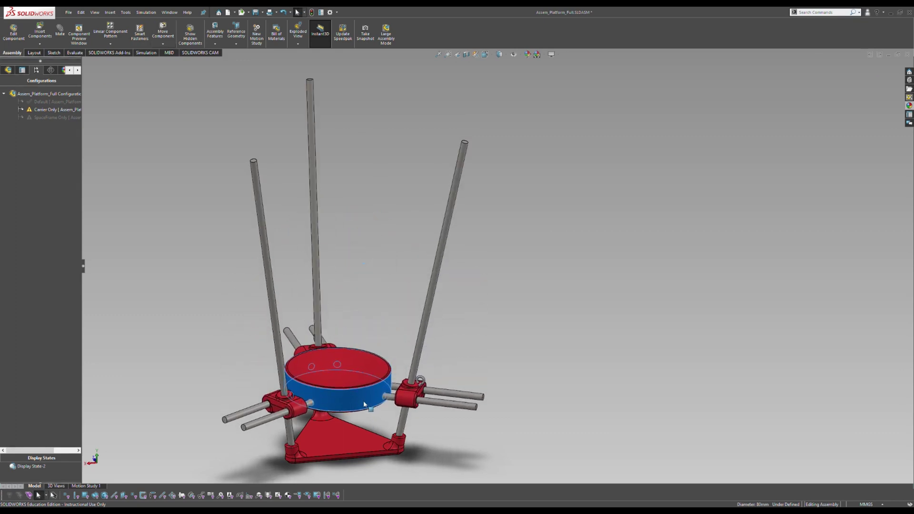
left_click_drag(364, 406, 358, 176)
left_click(232, 110)
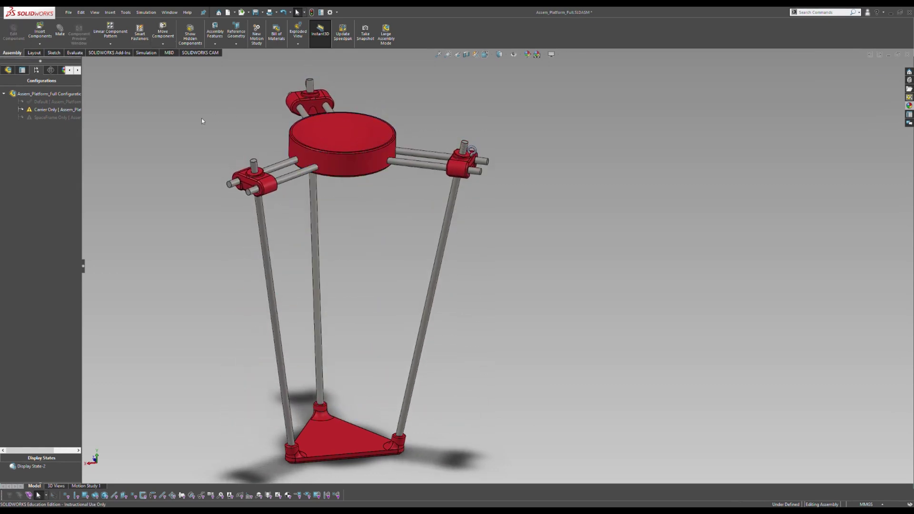
- Activate the SpaceFrame Only configuration of the assembly
middle_click_drag(201, 118, 134, 144)
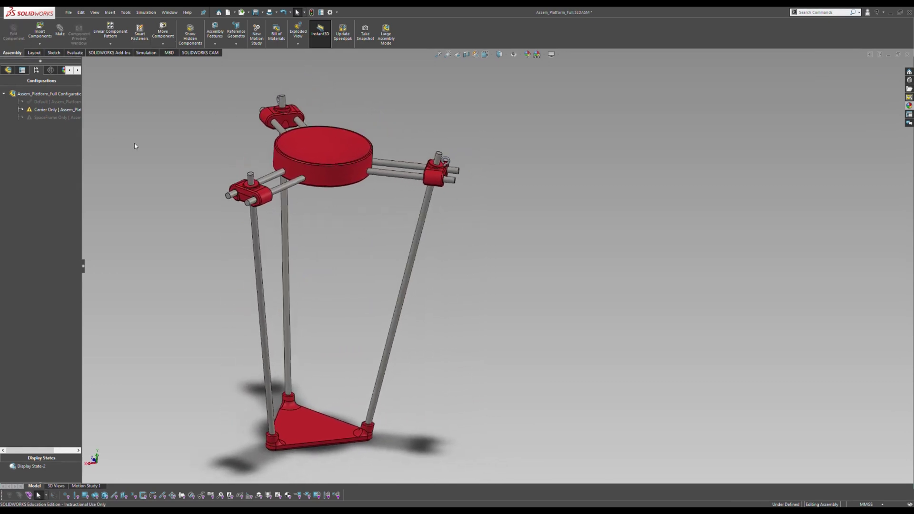
double_click(42, 118)
middle_click_drag(213, 141, 193, 117)
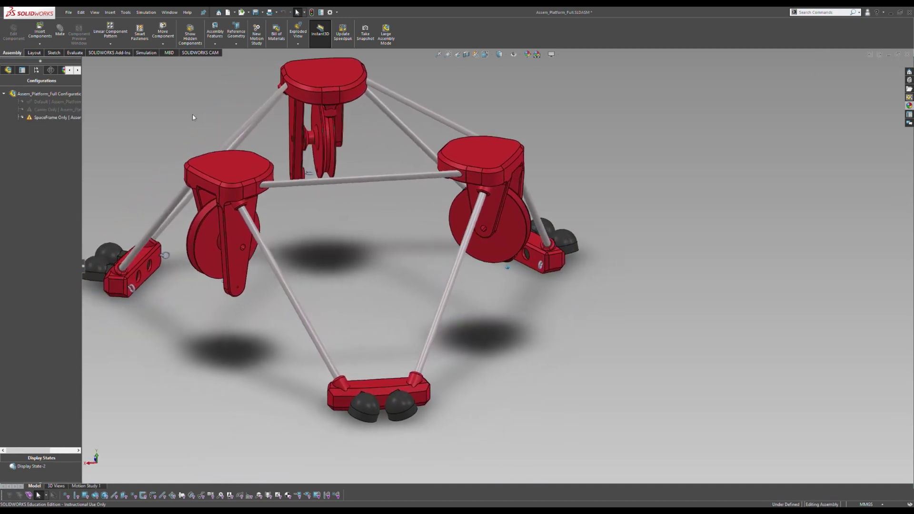
- Examine the space frame's nodes, connecting rods and pulleys from several sides
key("Right")
key("Right")
key("Right")
key("Right")
key("Right")
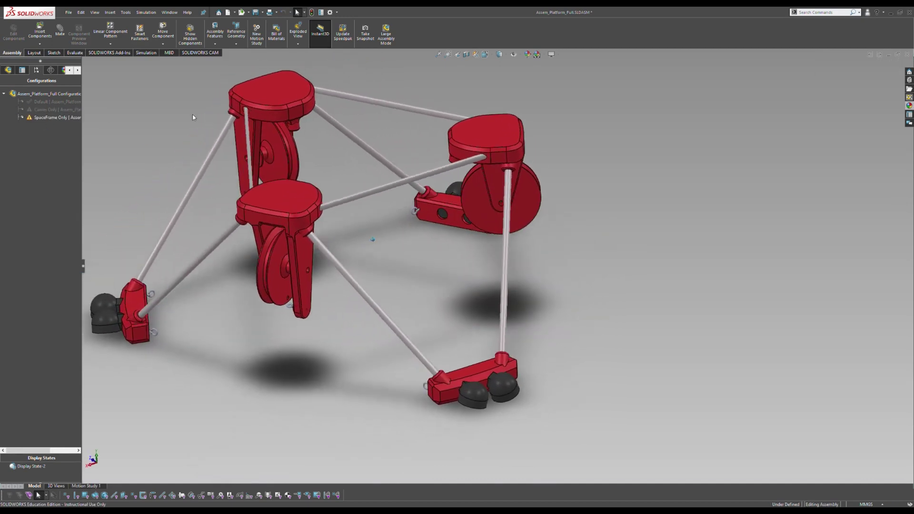
key("Down")
key("Down")
key("Up")
key("Up")
key("Up")
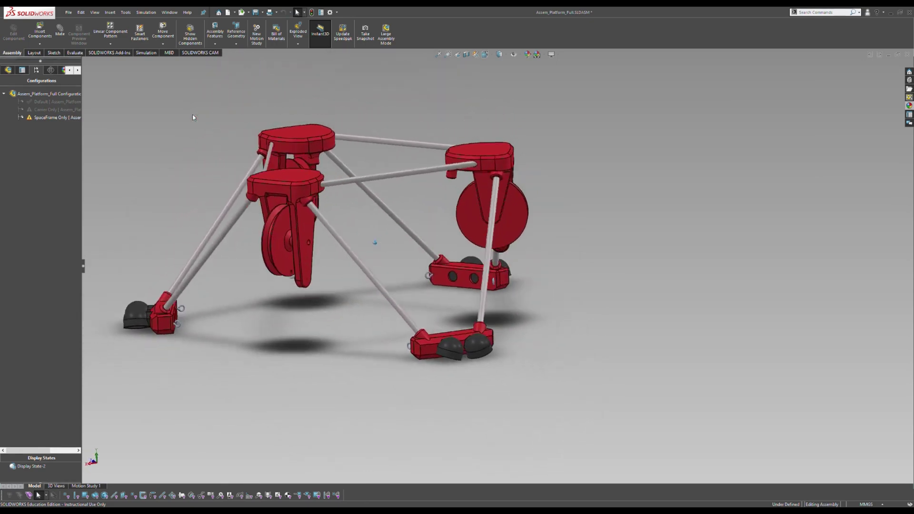
key("Left")
key("Down")
key("Left")
key("Right")
key("Right")
key("Down")
key("Left")
key("Left")
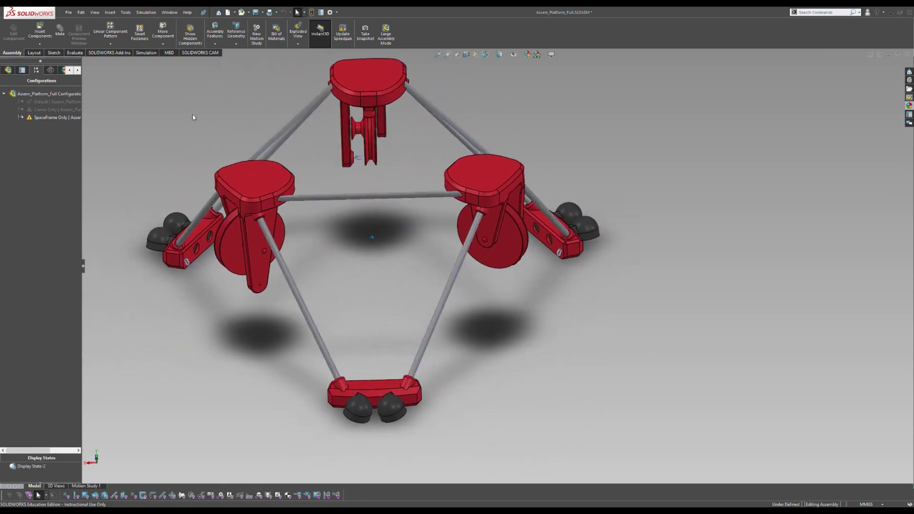
key("Left")
key("Down")
key("Right")
key("Right")
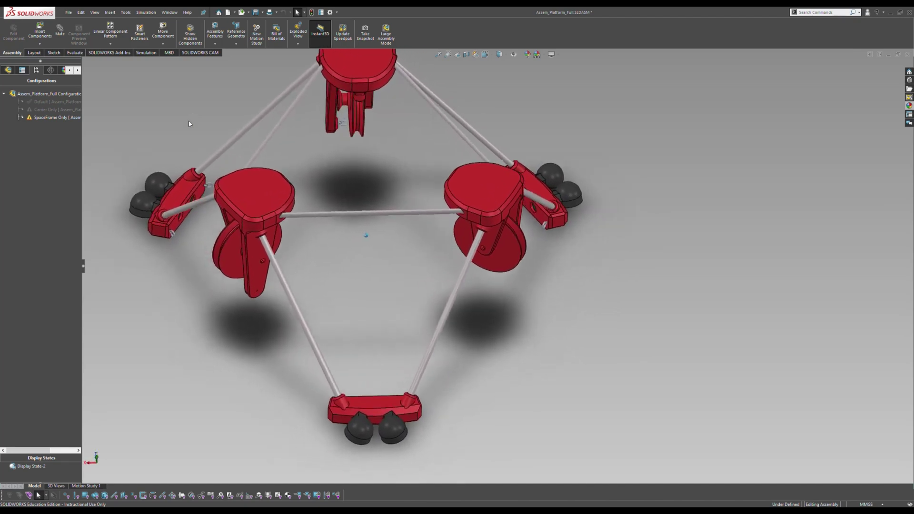
key("Right")
key("Right")
key("Right")
key("Up")
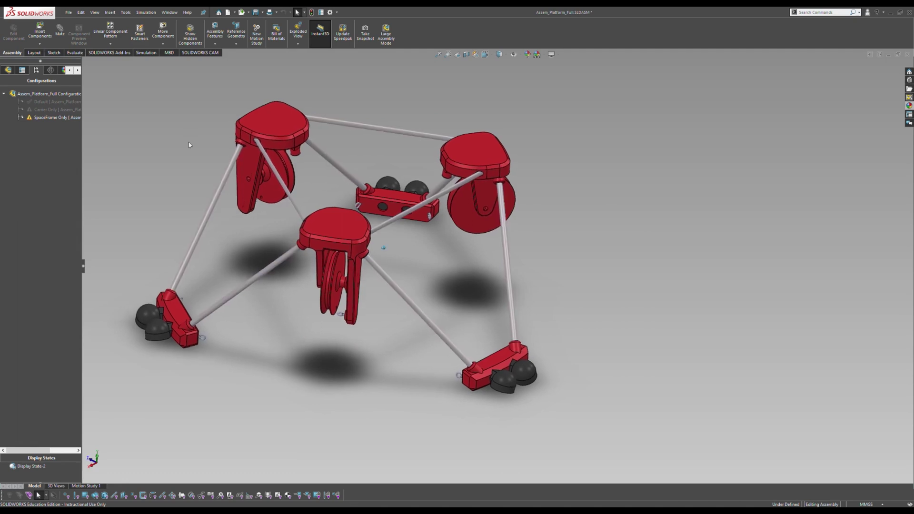
key("Left")
key("Up")
key("Left")
key("Left")
key("Down")
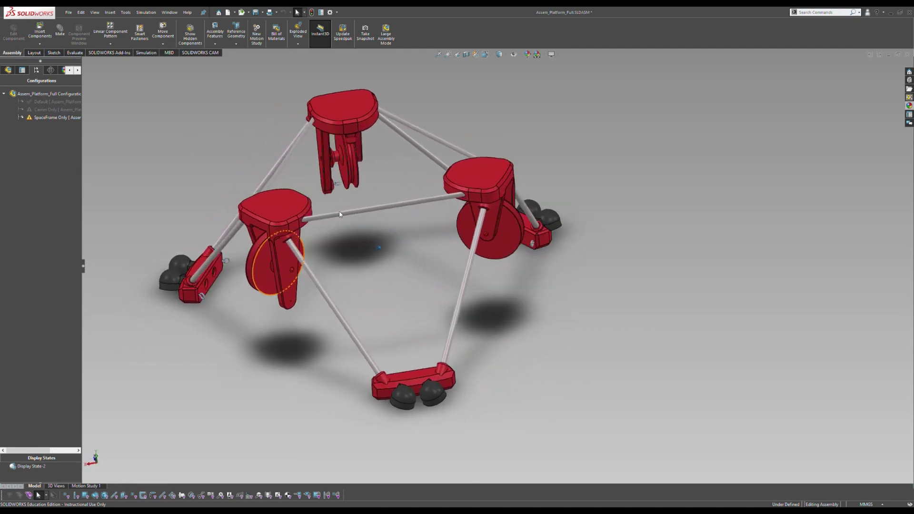
key("Right")
key("Left")
key("Left")
key("Right")
key("Up")
key("Up")
key("Up")
key("Up")
key("Up")
key("Up")
key("Up")
key("ctrl+Down")
- Examine the pair of black ball joints on the frame's front node from below and above
left_click(406, 295)
key("Down")
key("Down")
key("Down")
key("Down")
key("Down")
key("Down")
key("Down")
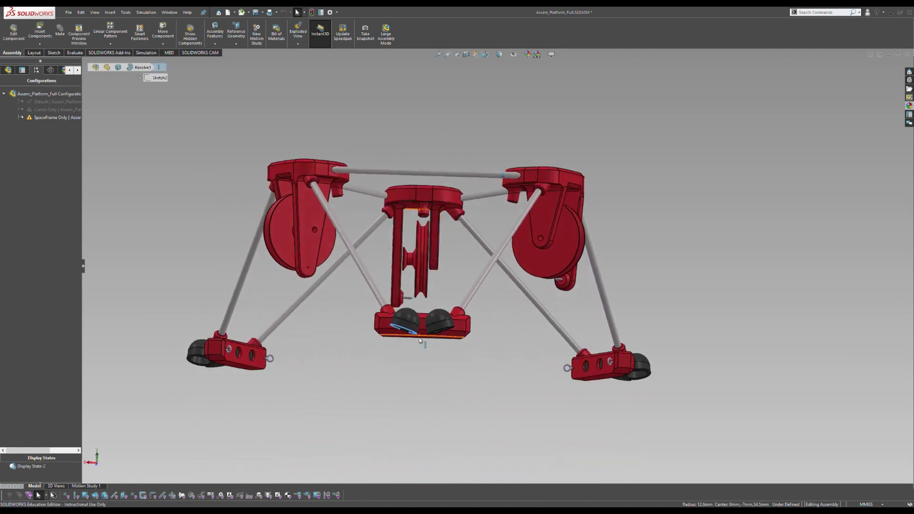
left_click(407, 312)
left_click(446, 312)
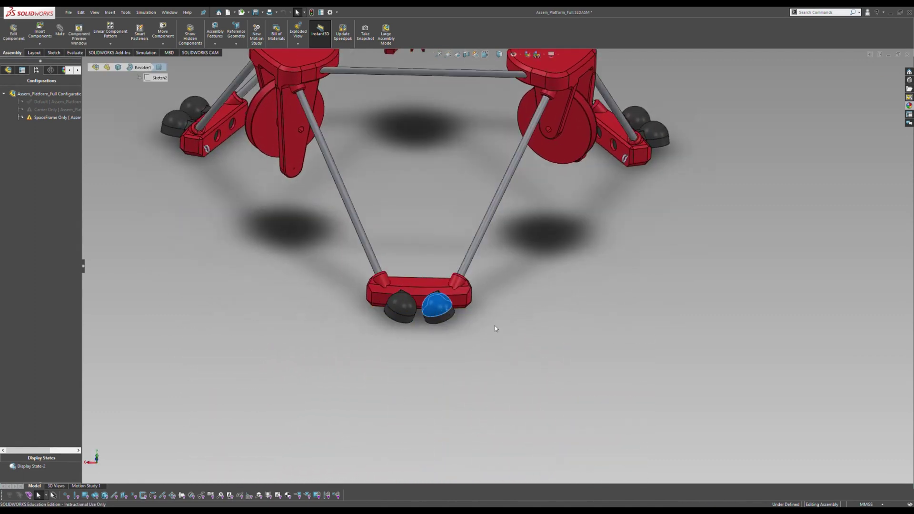
key("Left")
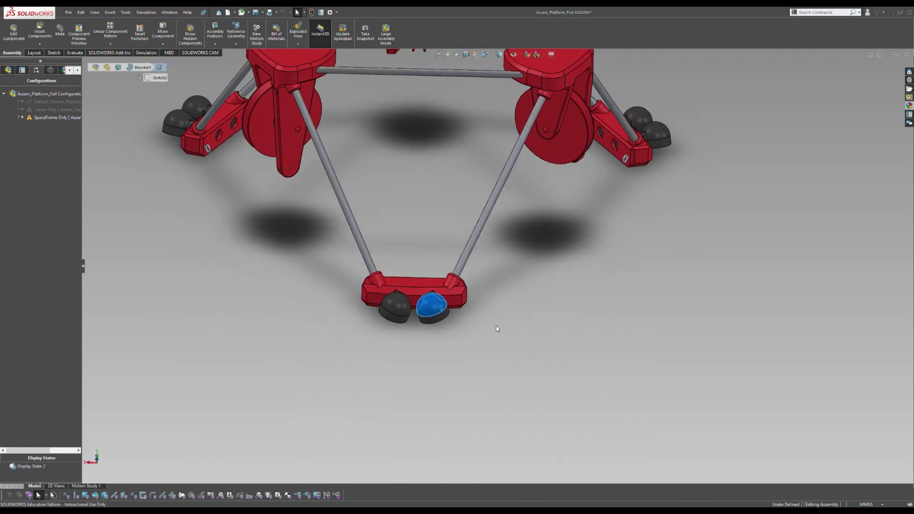
left_click(503, 344)
- Show the Carrier Only configuration and return the assembly to the Default configuration
middle_click_drag(446, 286, 380, 173)
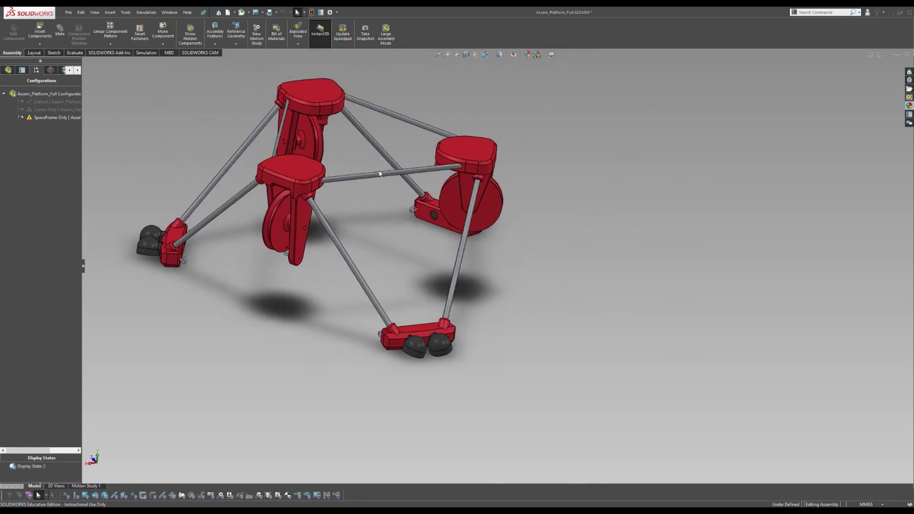
double_click(54, 113)
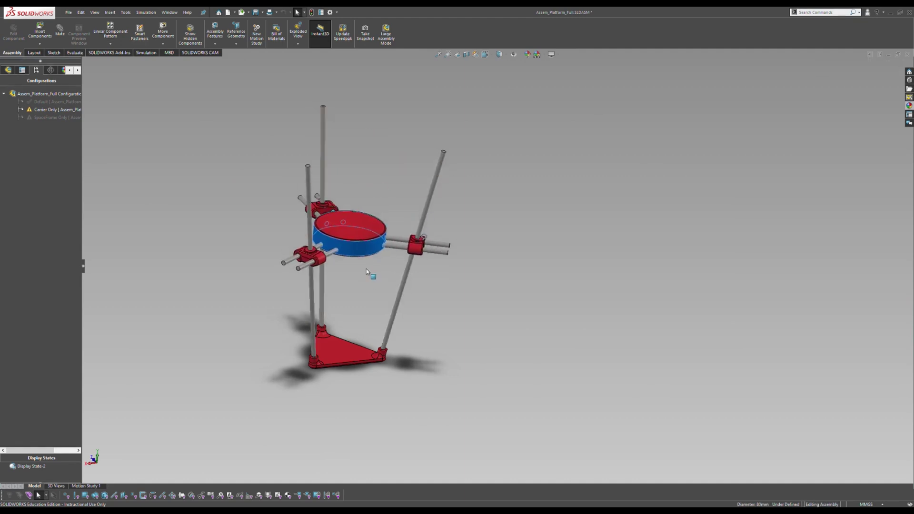
double_click(44, 101)
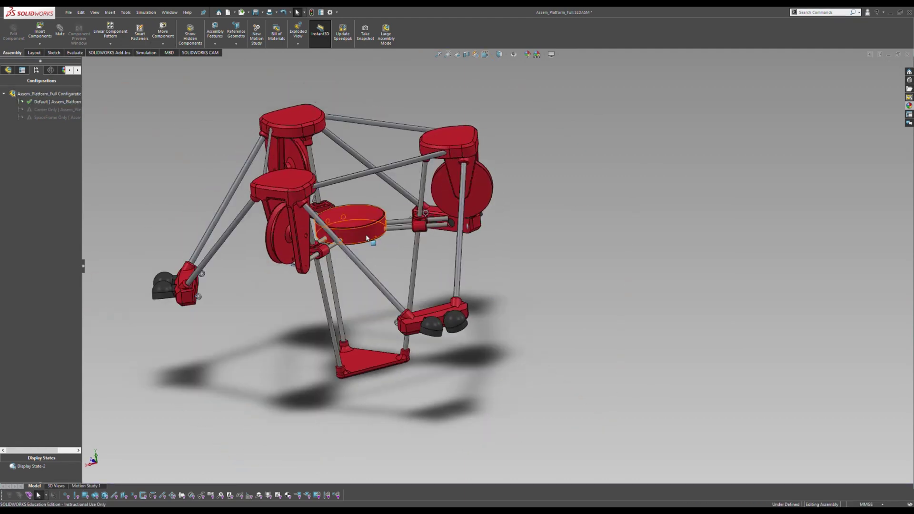
- Slide the carrier cup up the guide rods in the full assembly until it sits between the pulleys
middle_click_drag(384, 236, 366, 233)
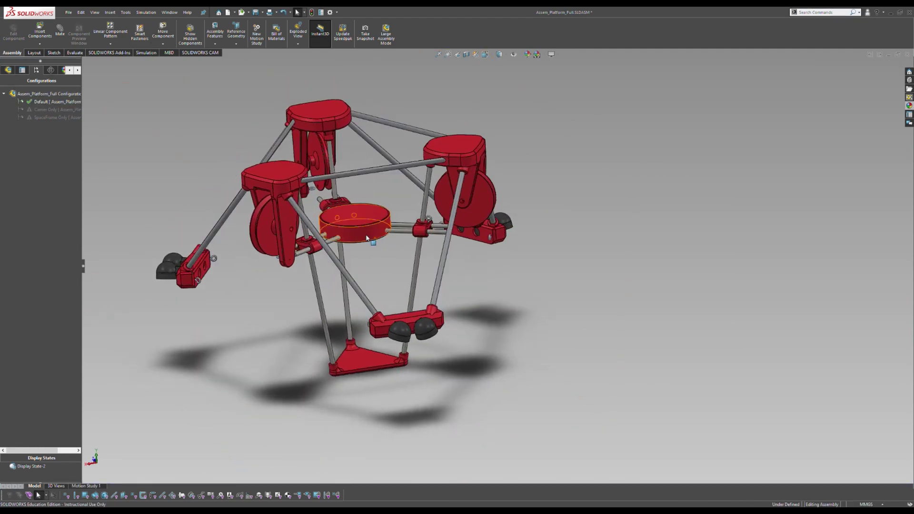
left_click_drag(366, 232, 361, 185)
key("Escape")
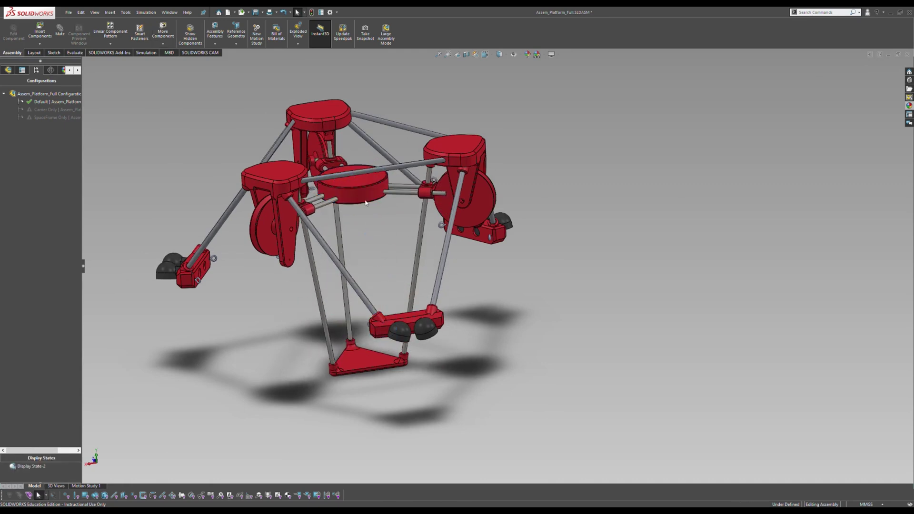
left_click(394, 170)
left_click(263, 137)
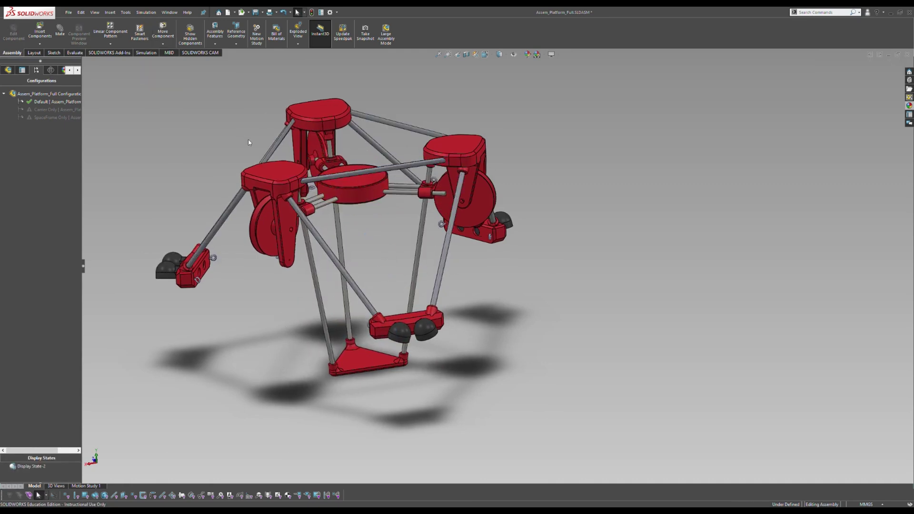
- Highlight an upper connecting rod of the space frame and slide the carrier cup down the guide rods
left_click(409, 165)
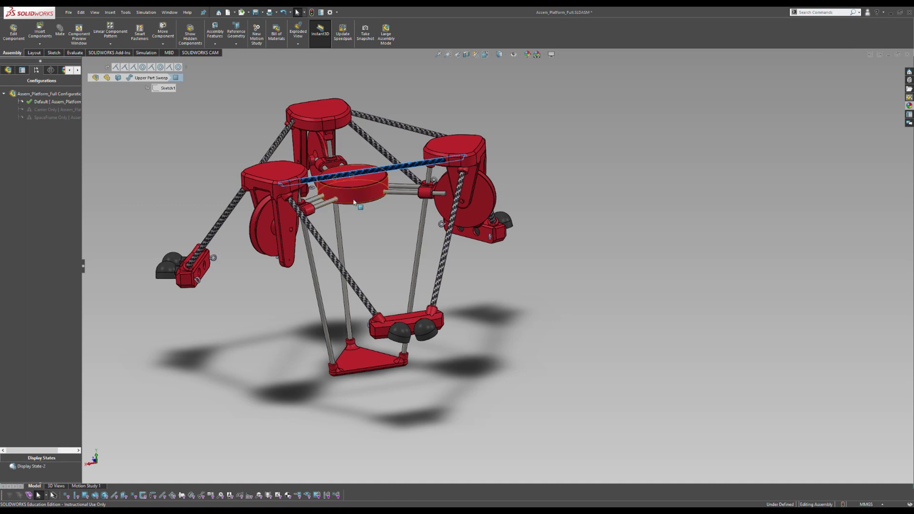
mouse_move(353, 202)
left_mouse_down()
mouse_move(367, 285)
mouse_move(371, 245)
mouse_move(357, 262)
left_mouse_up()
left_click(189, 137)
left_click_drag(433, 265, 434, 231)
scroll(458, 241, "down", 10)
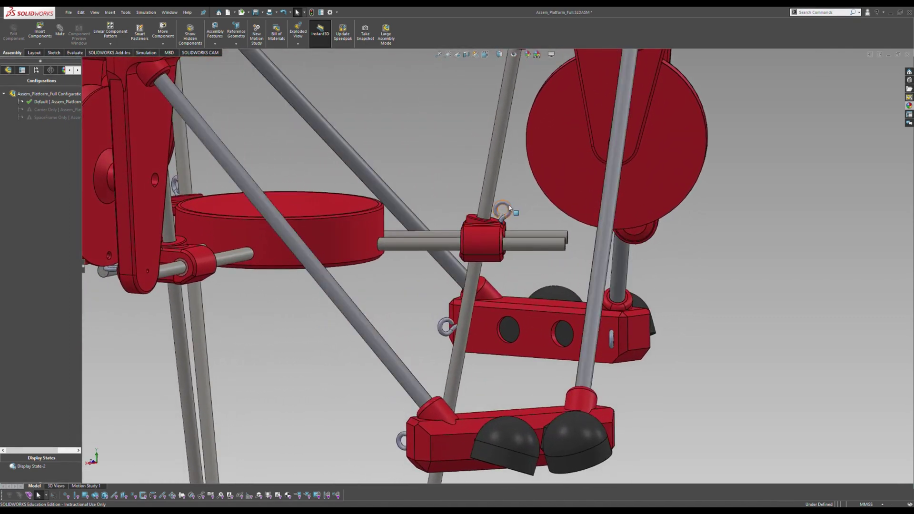
- Examine the eye hook on the carrier slider and the neighbouring frame nodes close up
left_click(507, 208)
mouse_move(505, 208)
middle_mouse_down()
mouse_move(454, 231)
mouse_move(401, 212)
middle_mouse_up()
left_click(300, 233)
middle_click_drag(300, 233, 495, 181)
left_click(418, 430)
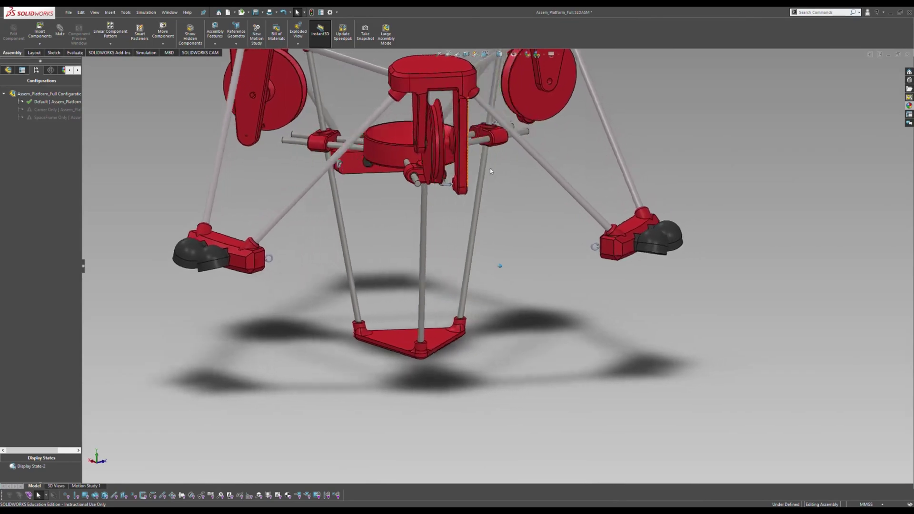
- Examine the pulley on the upper node in relation to the carrier from several sides
left_click(372, 148)
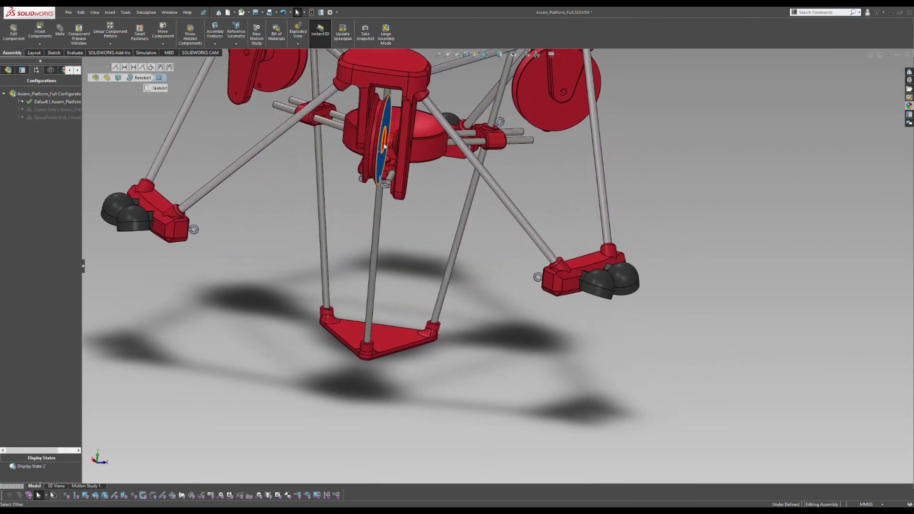
left_click(498, 255)
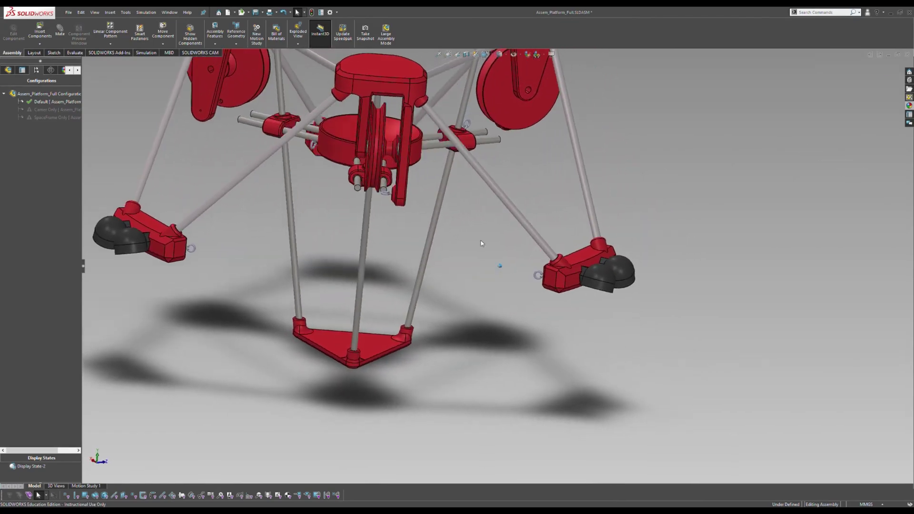
middle_click_drag(481, 242, 399, 221)
middle_click_drag(325, 199, 327, 260)
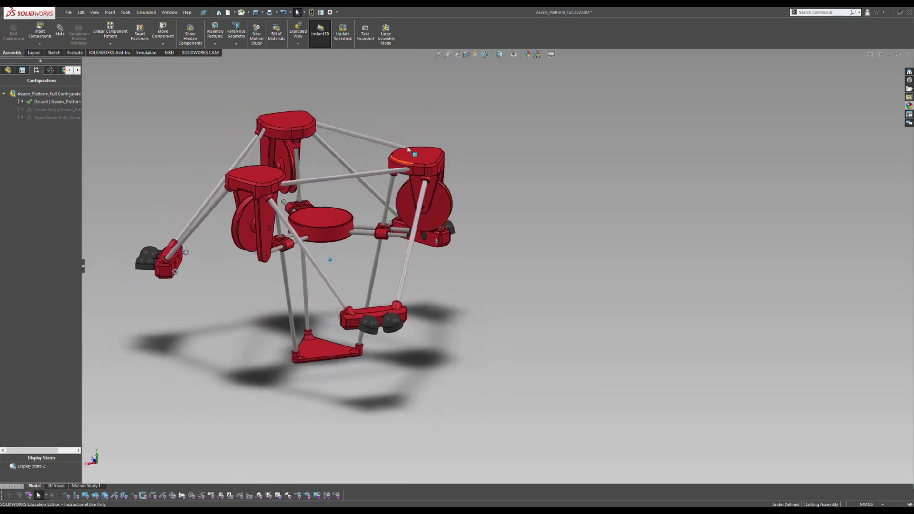
- Bring the full platform into view and slide the carrier cup back up the guide rods
middle_click_drag(425, 166, 442, 169, "ctrl")
middle_click_drag(446, 304, 455, 177, "ctrl")
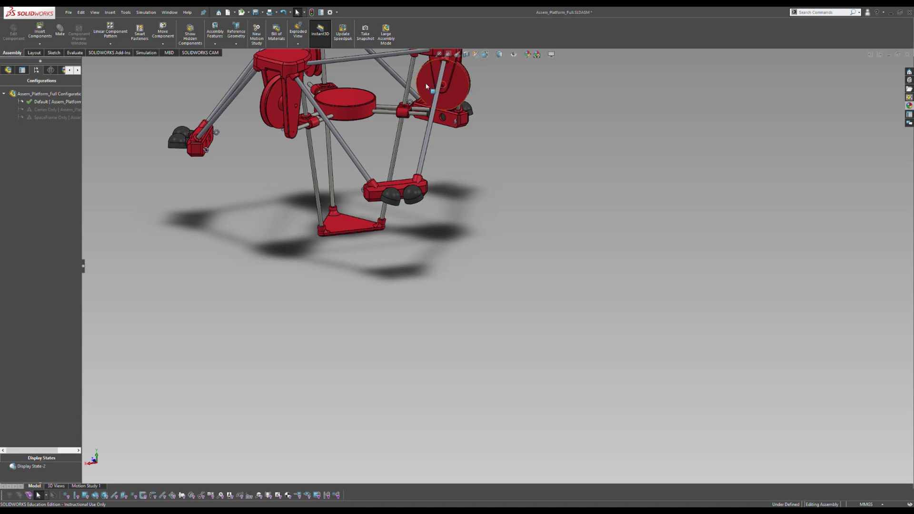
middle_click_drag(426, 90, 467, 239, "ctrl")
left_click_drag(395, 256, 390, 206)
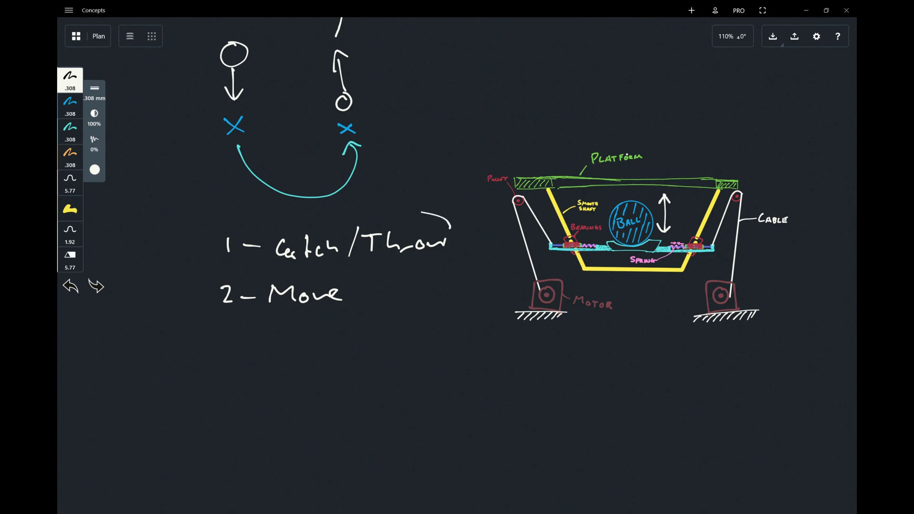
- Switch to Concepts, circle the Catch/Throw note and the Move note for emphasis, and undo both markings
left_click_drag(418, 202, 389, 215)
key("ctrl+z")
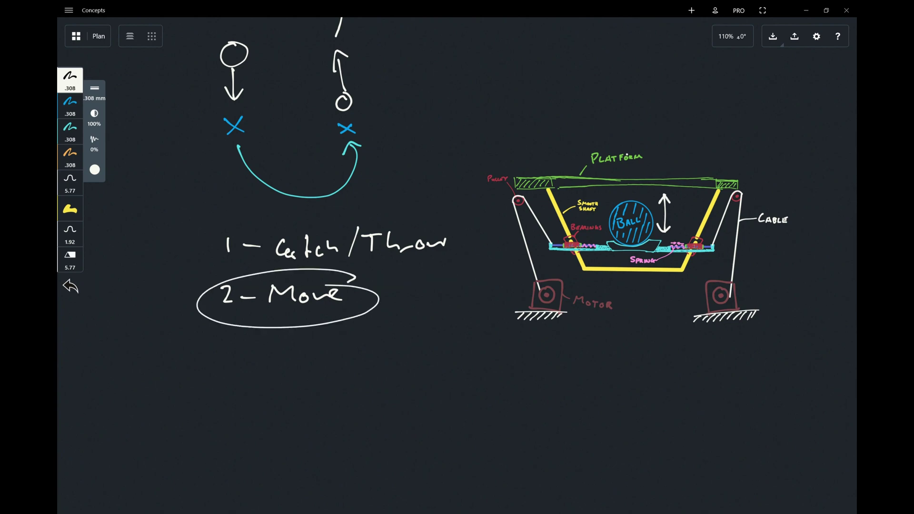
key("ctrl+z")
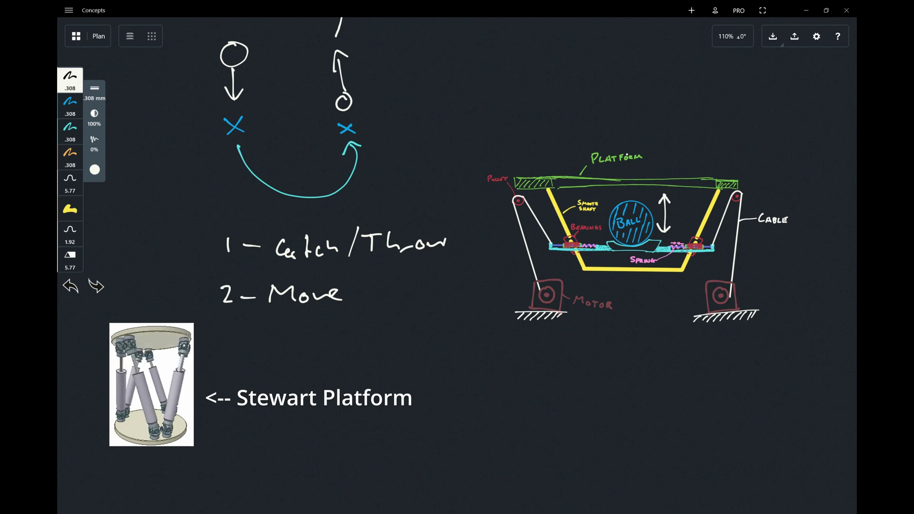
- Sketch a linear actuator with a white body and orange rod below the Move note, slide the rod, and remove the sketch
scroll(457, 266, "up", 2)
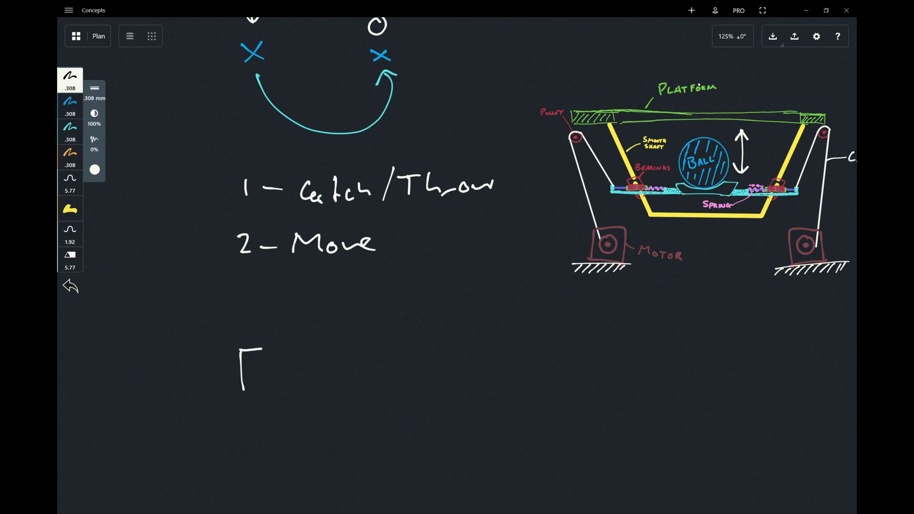
key("4")
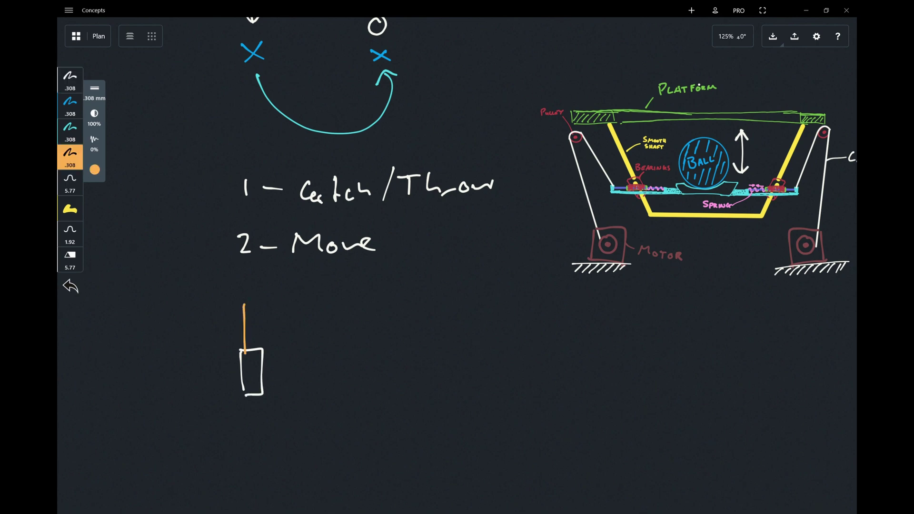
left_click(251, 335)
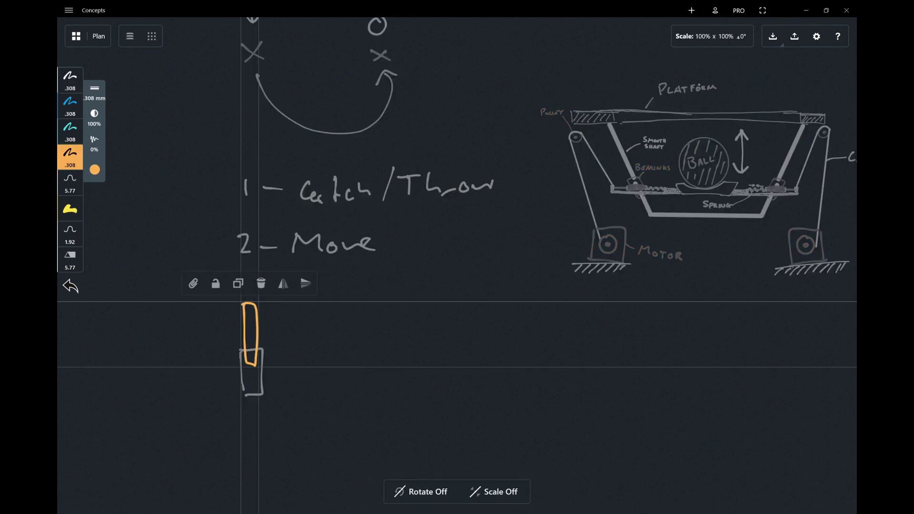
mouse_move(251, 335)
left_mouse_down()
mouse_move(249, 375)
mouse_move(251, 341)
left_mouse_up()
left_click(252, 363)
key("Delete")
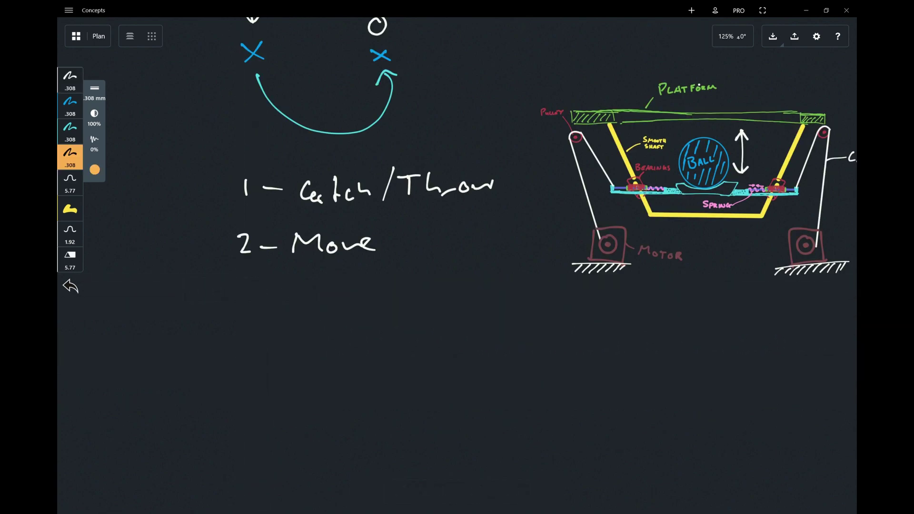
key("1")
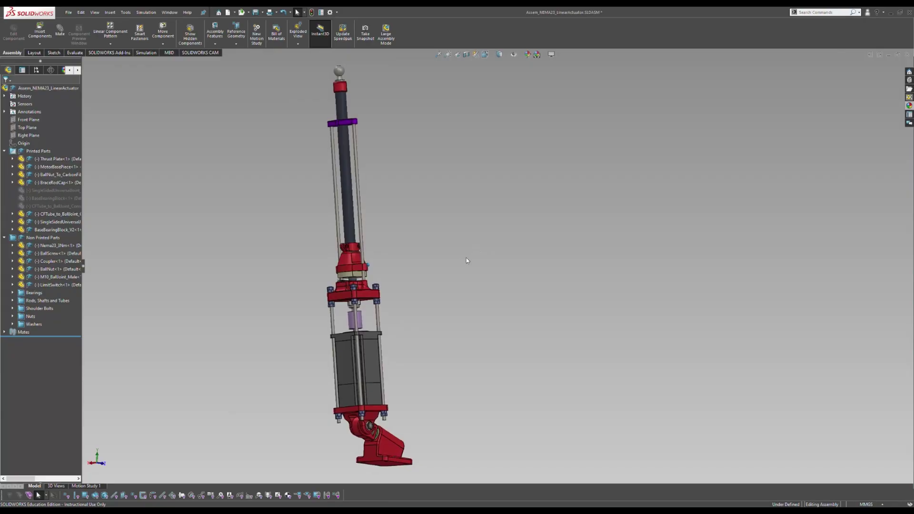
- In the SOLIDWORKS linear actuator assembly, highlight the ball screw and slide the ball nut and carbon fiber tube down along it
mouse_move(467, 258)
middle_mouse_down()
mouse_move(473, 276)
mouse_move(392, 291)
mouse_move(377, 352)
mouse_move(359, 380)
middle_mouse_up()
scroll(368, 290, "down", 5)
left_click(358, 293)
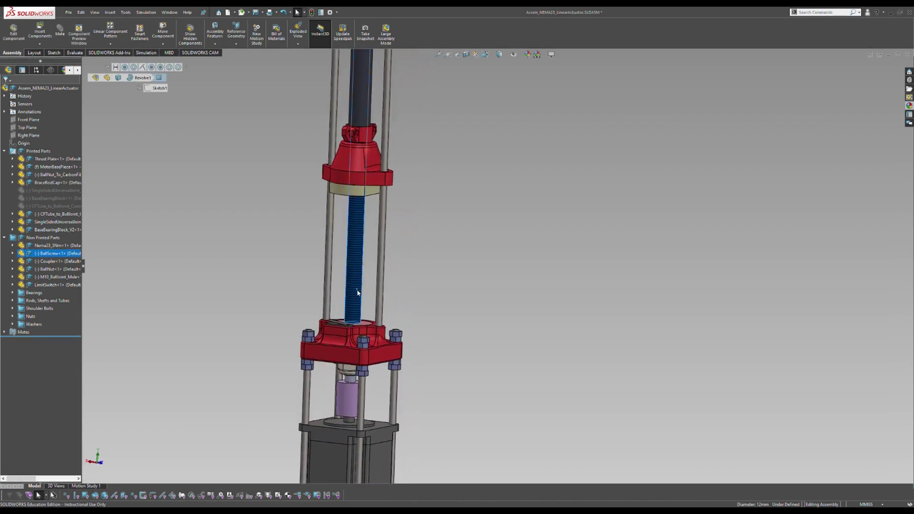
scroll(357, 269, "up", 2)
middle_click_drag(356, 257, 363, 255)
left_click_drag(348, 213, 362, 291)
left_click(421, 290)
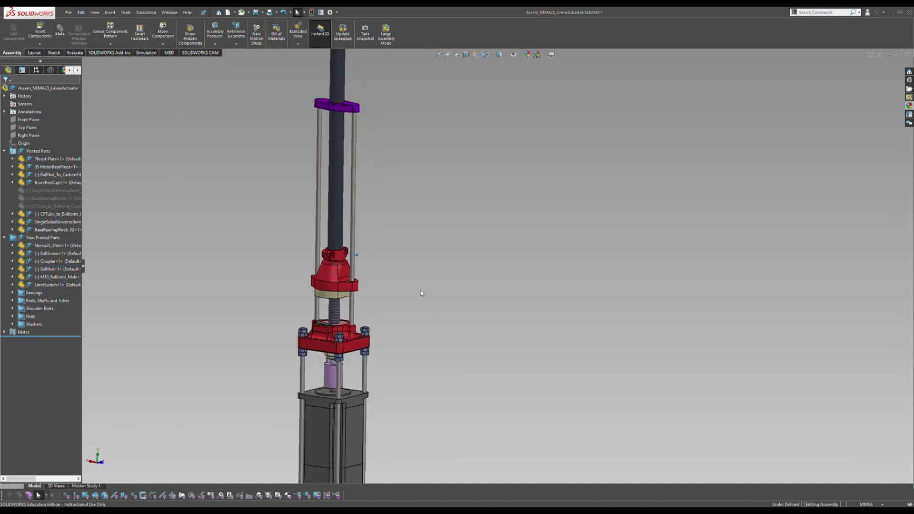
- Highlight a brace rod and nudge the ball nut adapter between the two brace rods
key("Up")
left_click(301, 307)
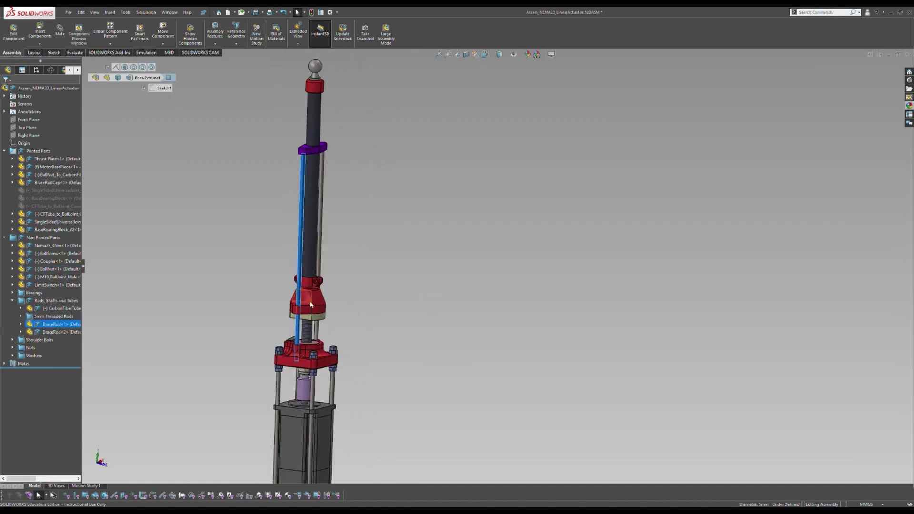
left_click_drag(312, 308, 332, 322)
left_click(320, 266)
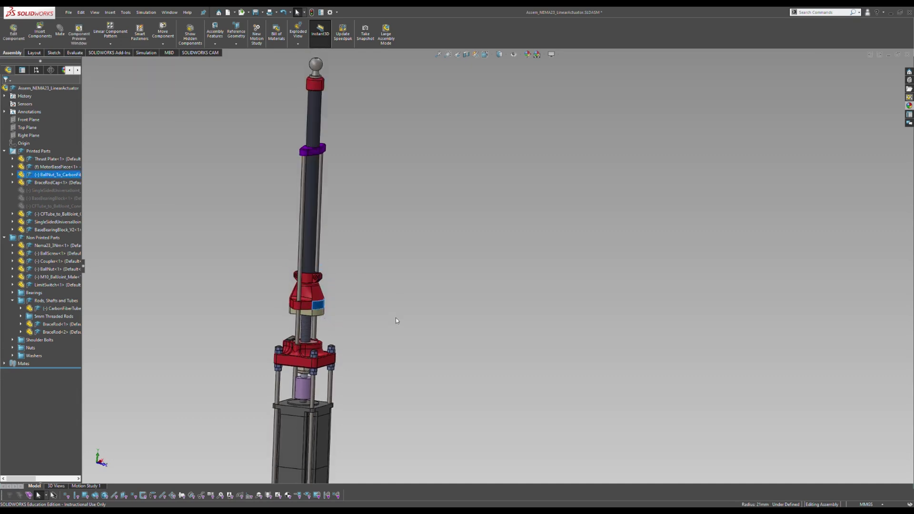
- Examine the male ball joint at the tip of the carbon fiber tube
left_click(388, 274)
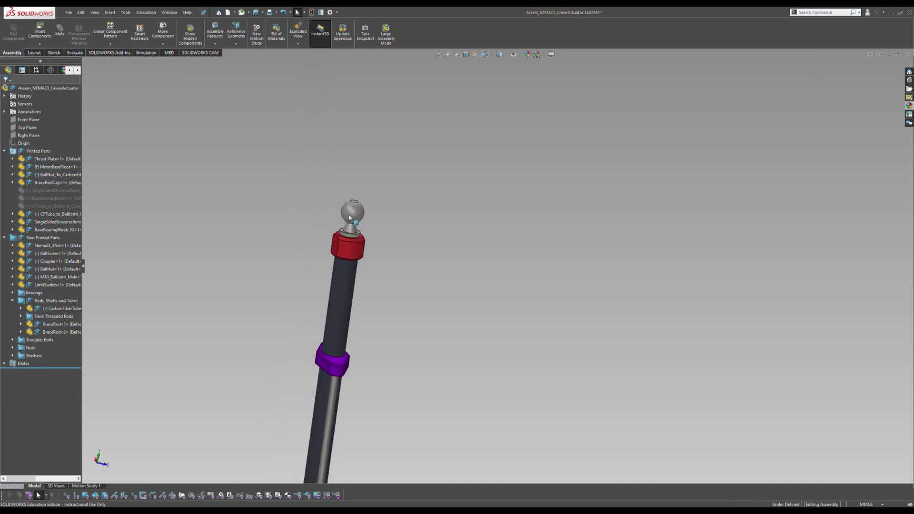
left_click(352, 216)
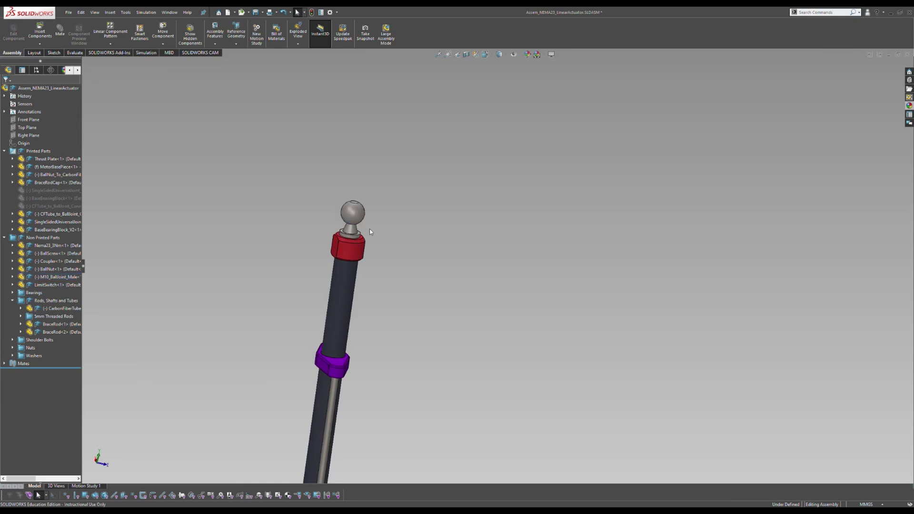
middle_click_drag(328, 271, 303, 316)
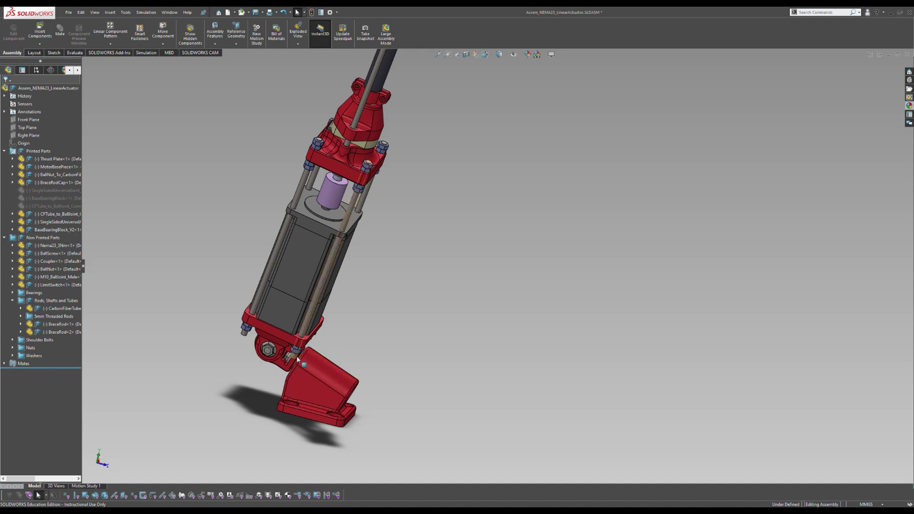
- Swing the linear actuator about the universal joint at its base to show its range of movement
middle_click_drag(310, 368, 333, 355)
left_click_drag(295, 344, 403, 330)
middle_click_drag(404, 330, 303, 279)
left_click_drag(298, 256, 314, 268)
left_click(314, 253)
mouse_move(314, 268)
middle_mouse_down()
mouse_move(370, 255)
mouse_move(307, 252)
middle_mouse_up()
left_click_drag(285, 247, 309, 253)
left_click_drag(217, 168, 362, 257)
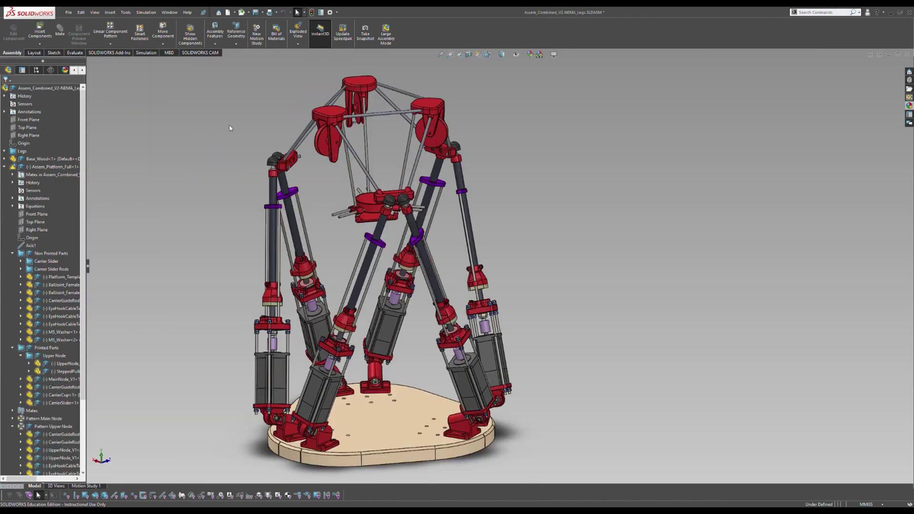
- Examine the combined assembly's actuator legs, ball joint connections, platform and wooden base from several sides
left_click(324, 398)
left_click(324, 253)
middle_click_drag(324, 253, 342, 195)
middle_click_drag(368, 127, 542, 188)
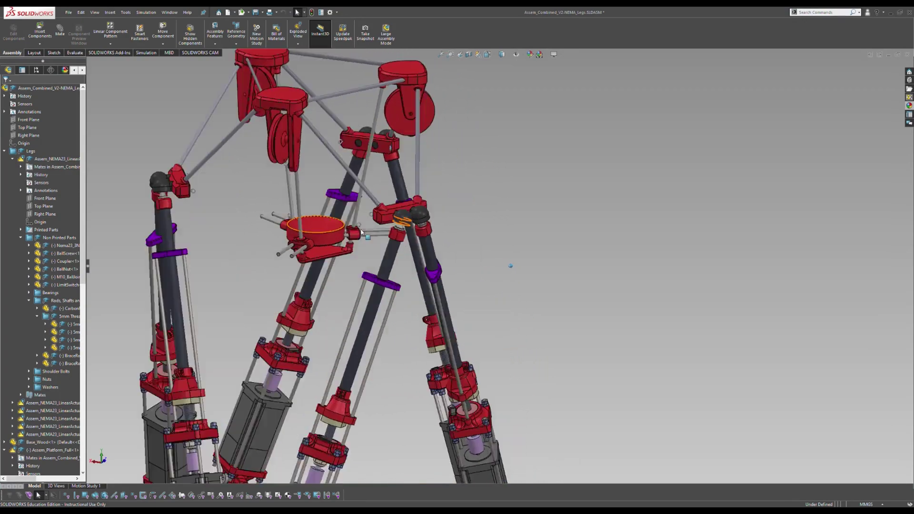
left_click(296, 239)
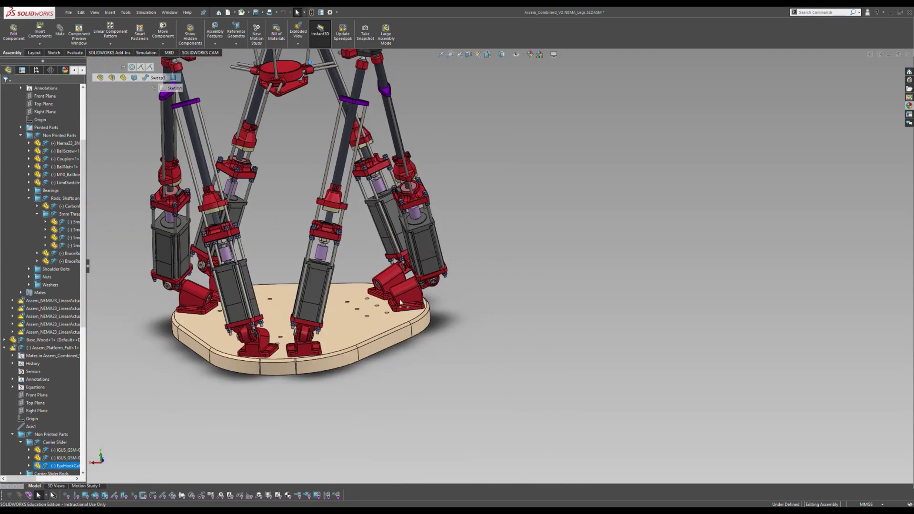
left_click(366, 308)
left_click(570, 332)
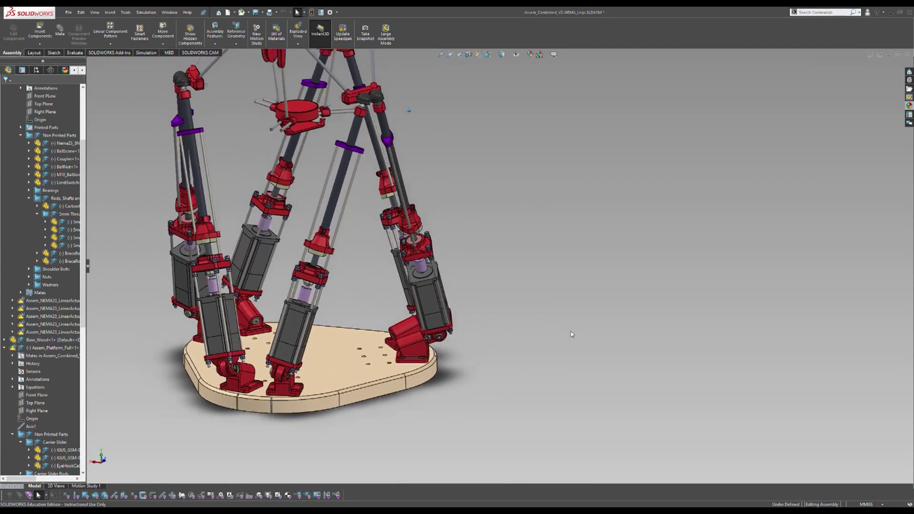